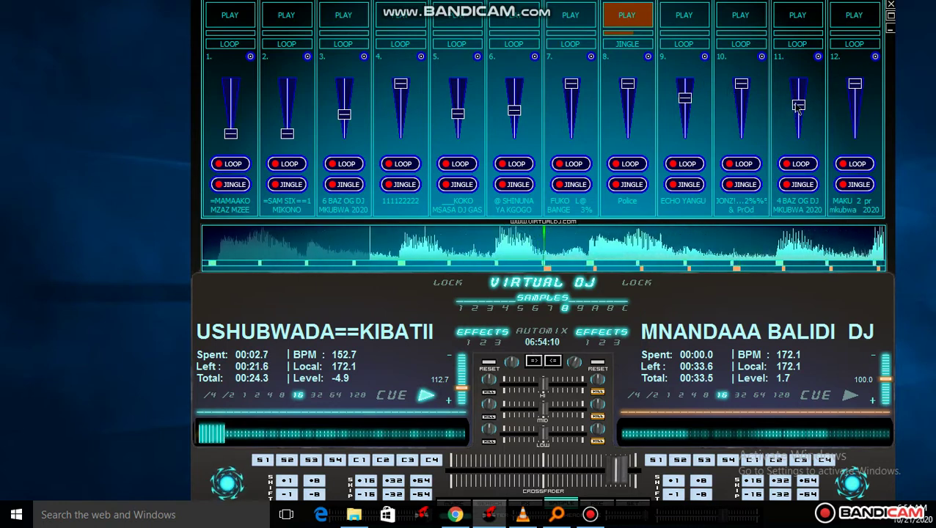
- Start sample 12, and start the ECHO YANGU sample in slot 9 at a lowered volume
left_click(851, 24)
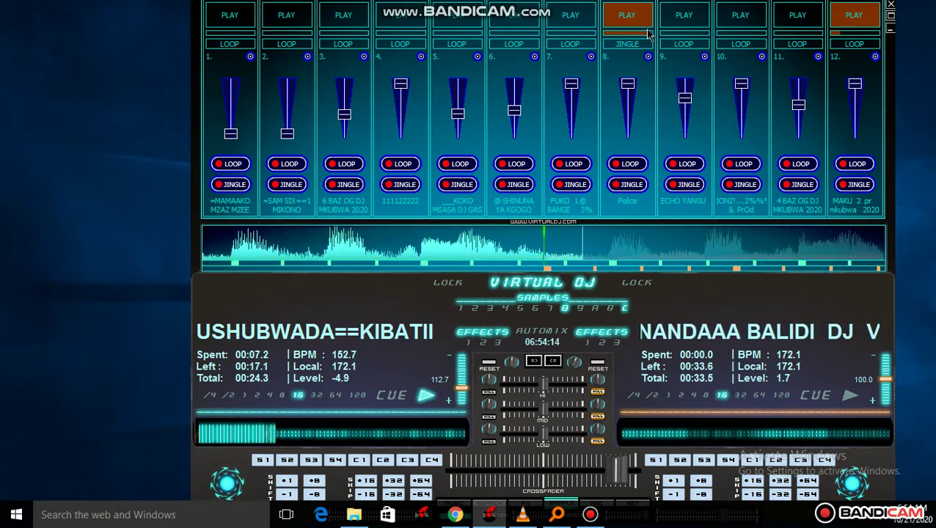
left_click(681, 116)
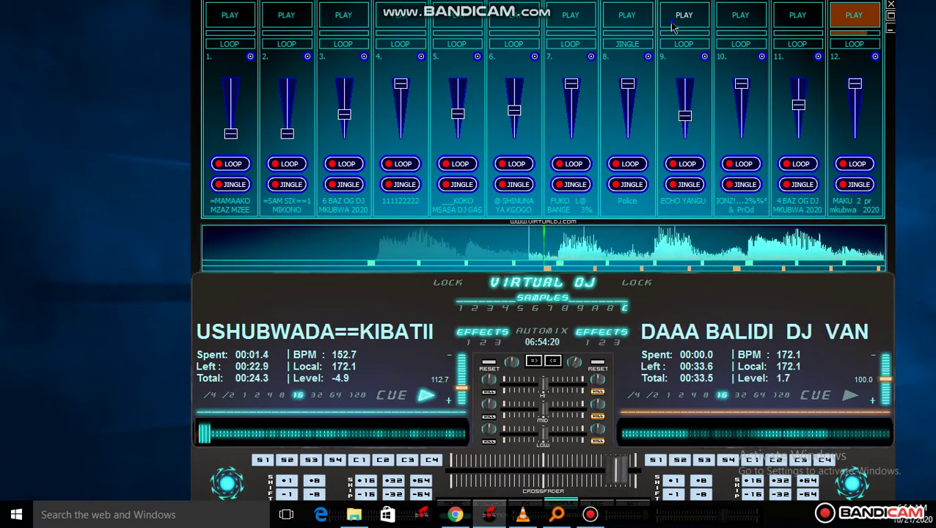
left_click(669, 22)
left_click(685, 105)
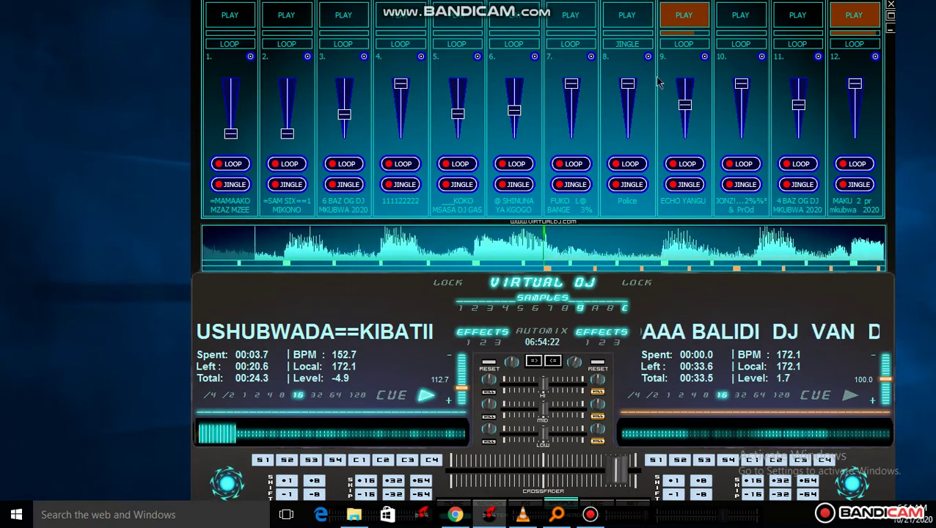
- Replace playing sample 12 with samples 5 and 10, and raise sample 5's volume slightly
left_click(451, 25)
left_click(740, 22)
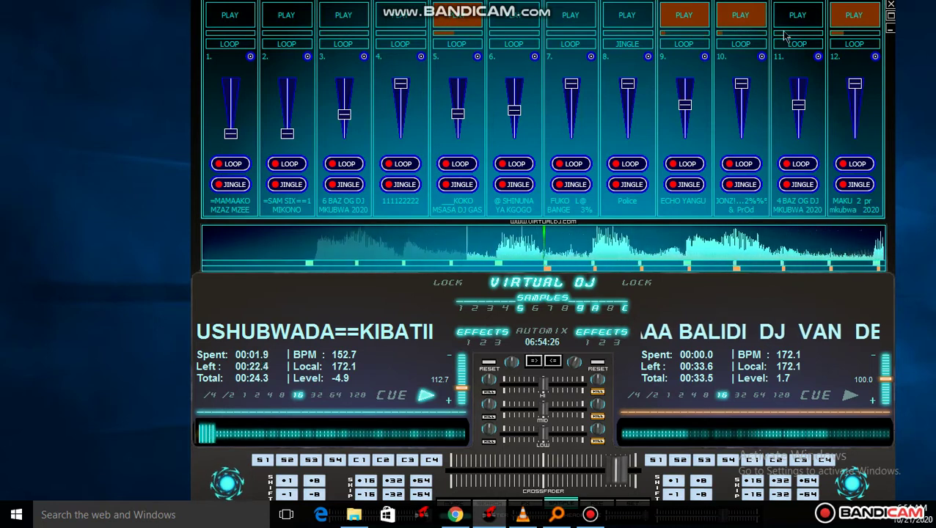
left_click(853, 16)
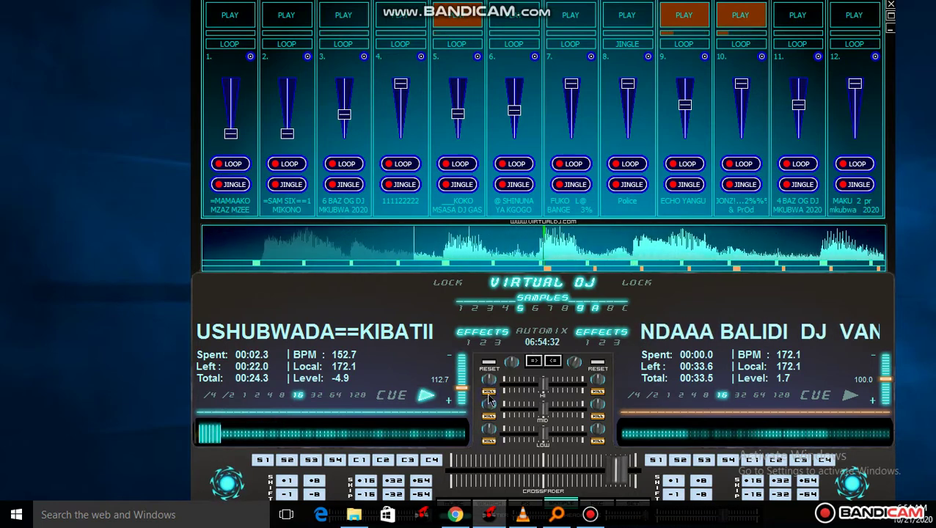
left_click_drag(457, 114, 458, 109)
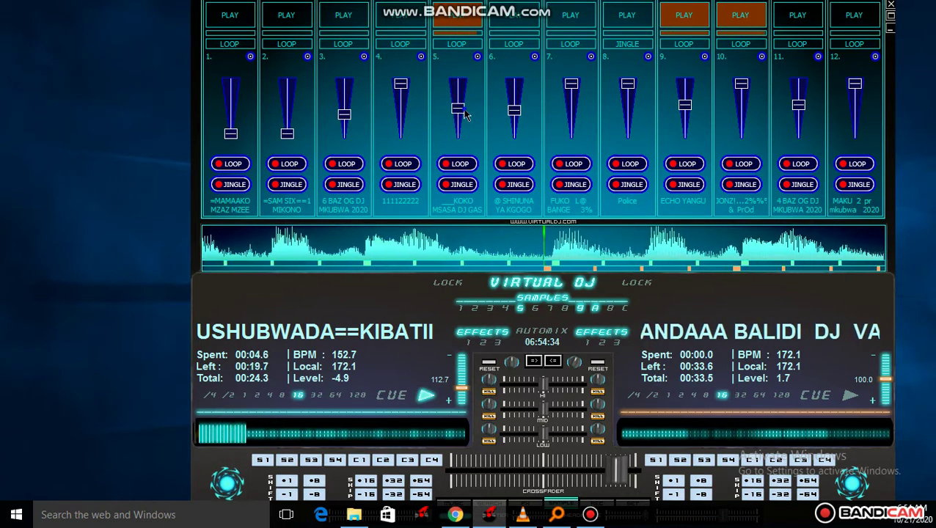
- Add samples 6 and 3 to the mix, lowering sample 6's volume and slightly raising sample 3's
left_click(519, 20)
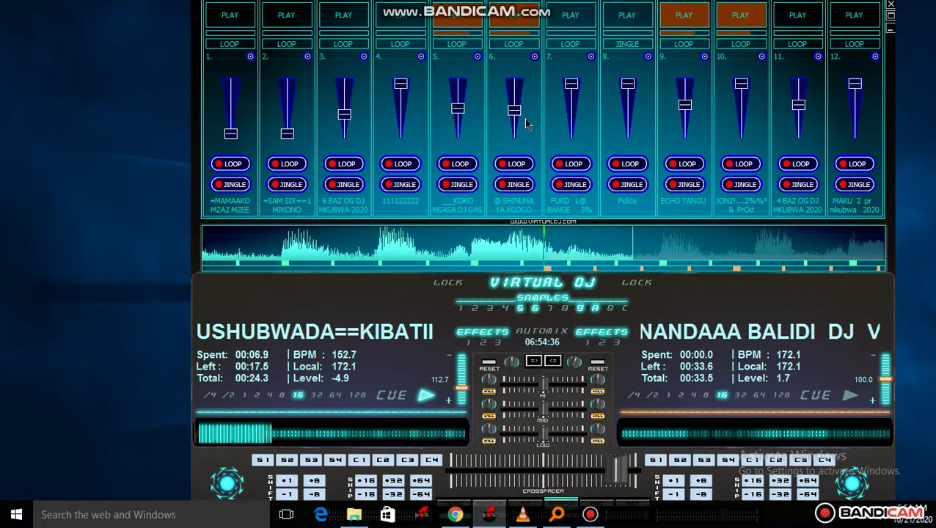
left_click_drag(521, 116, 520, 126)
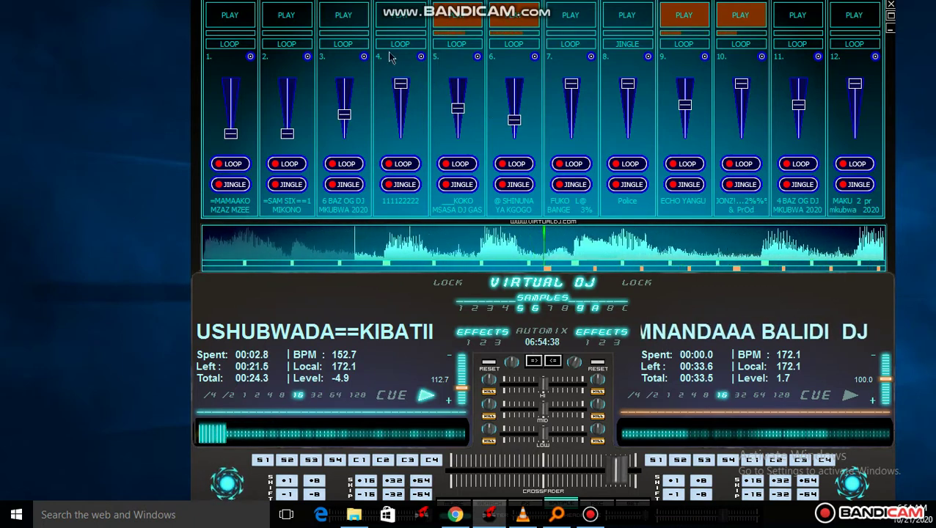
left_click(349, 16)
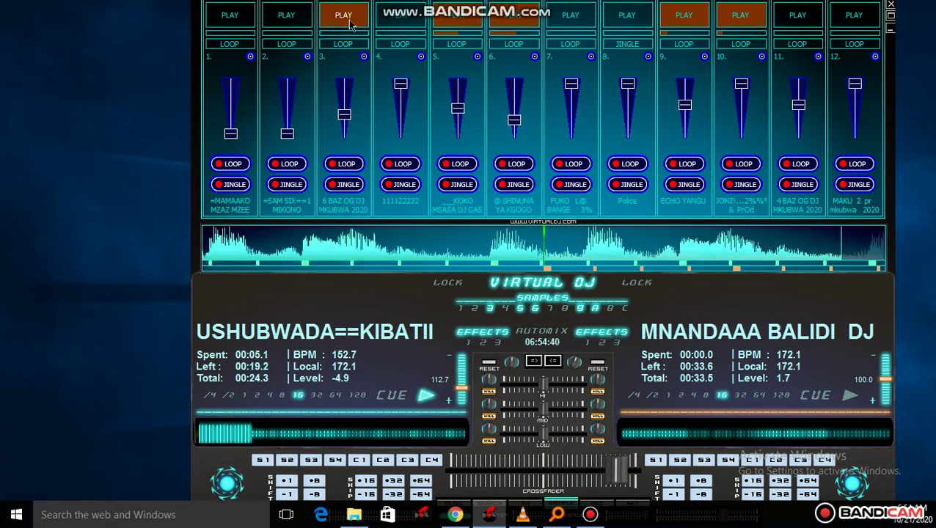
left_click_drag(351, 117, 350, 112)
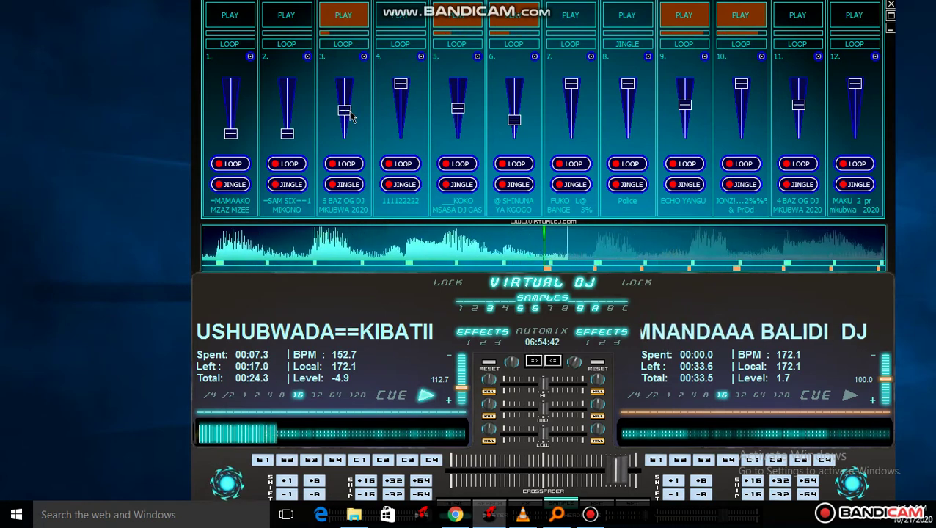
- Raise the volumes of samples 1 and 2, and switch playback from sample 3 to sample 2 and on to sample 1
left_click_drag(290, 125, 284, 105)
left_click(237, 118)
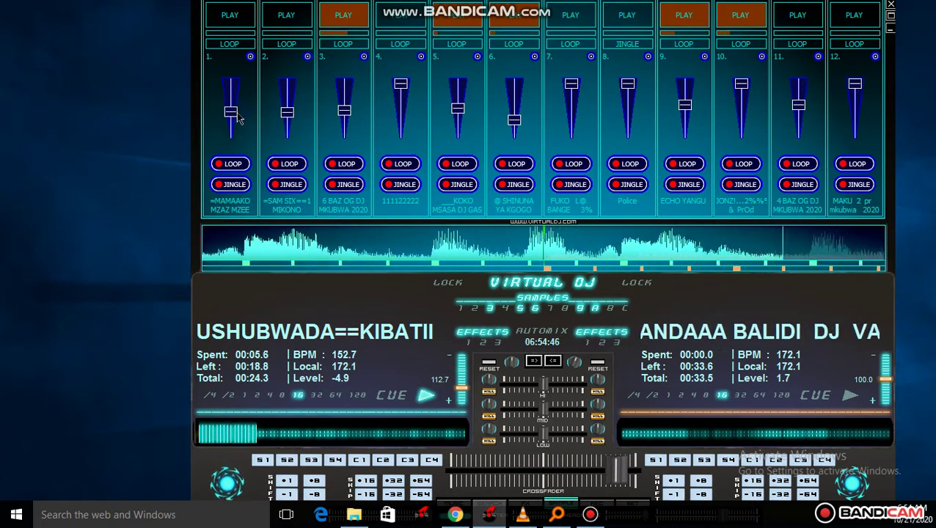
left_click(290, 17)
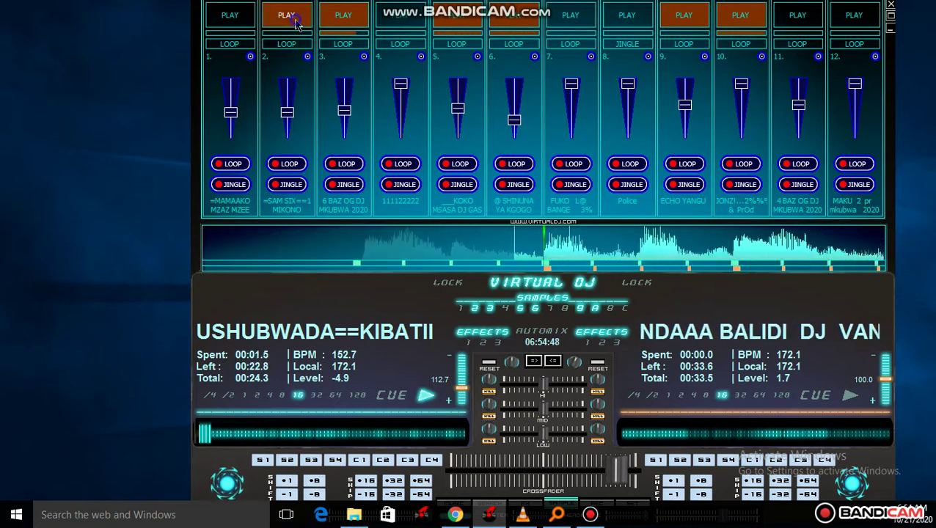
left_click(337, 21)
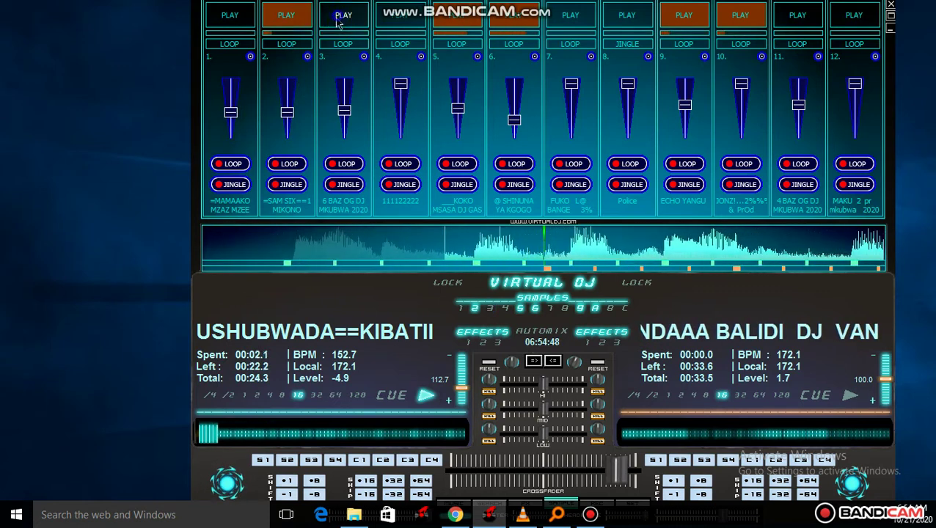
left_click(237, 21)
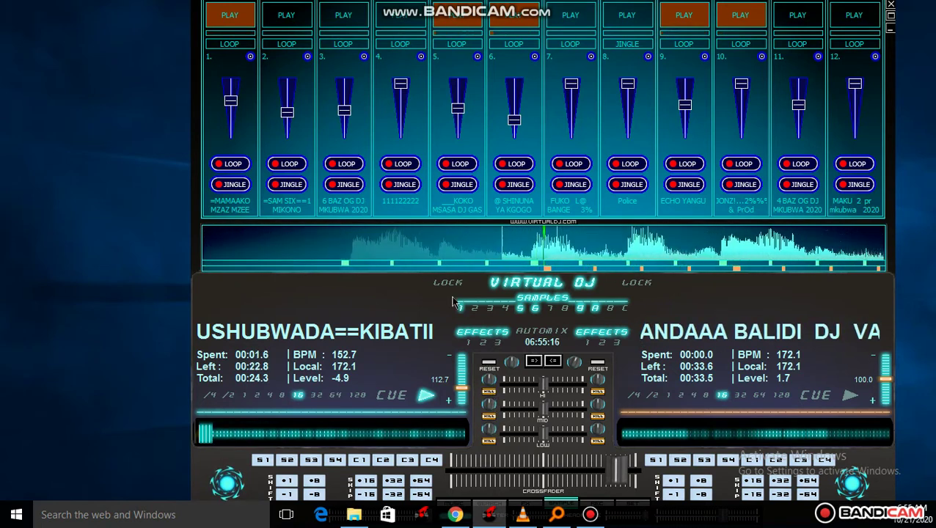
- Layer samples 4 and 11 over the running beat, and replace both with sample 3
left_click(399, 21)
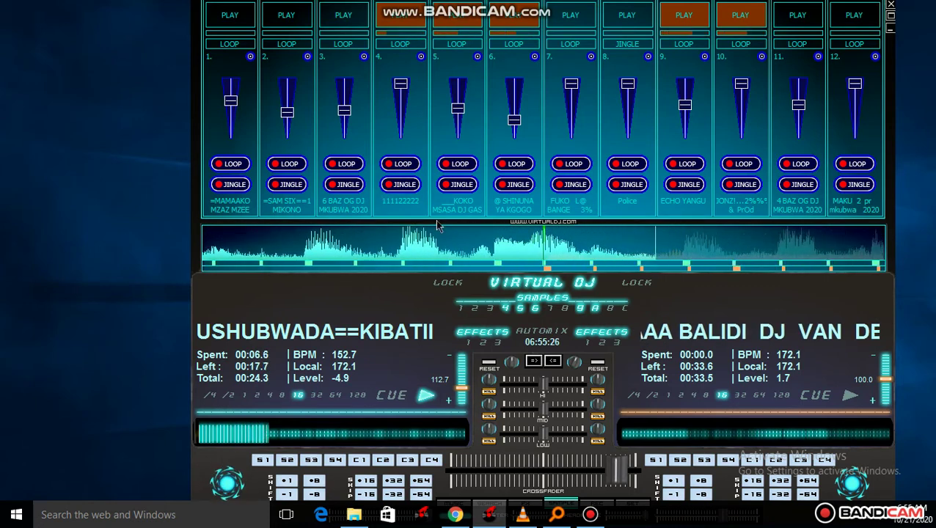
left_click(790, 19)
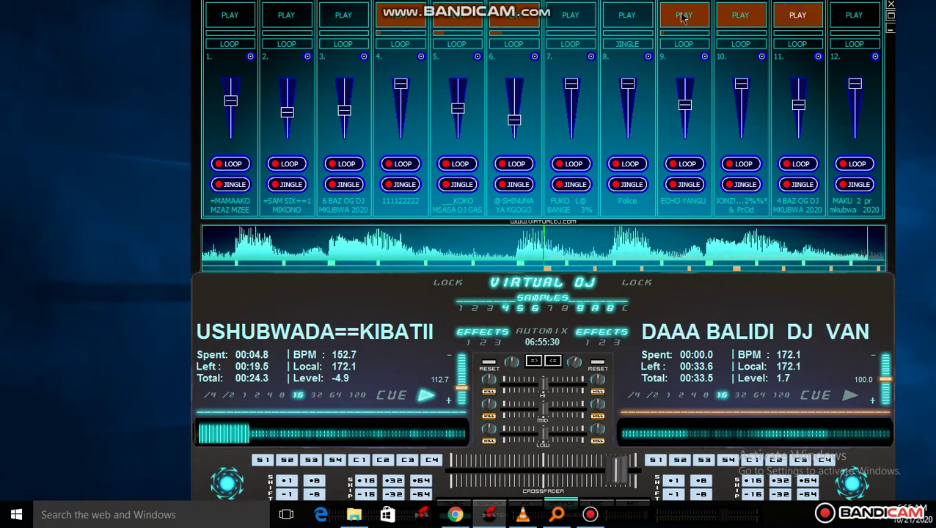
left_click(386, 24)
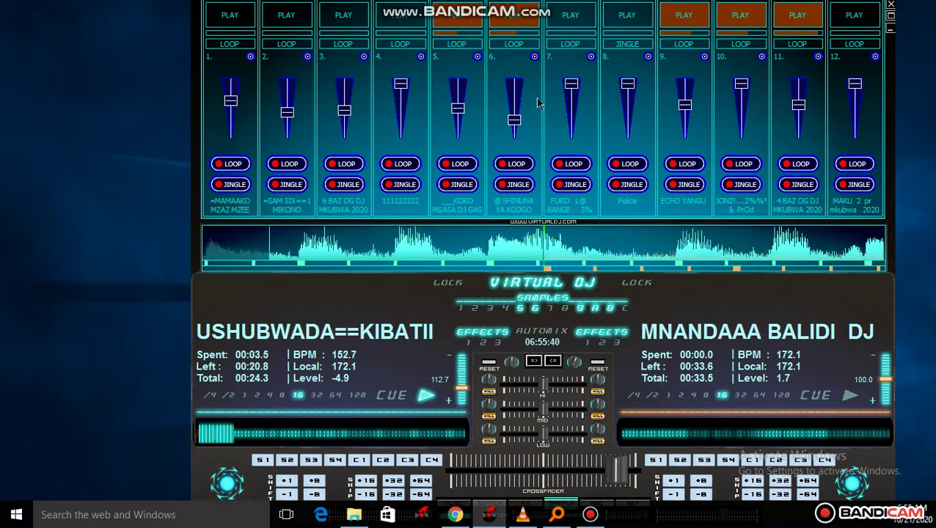
left_click(344, 16)
left_click(798, 22)
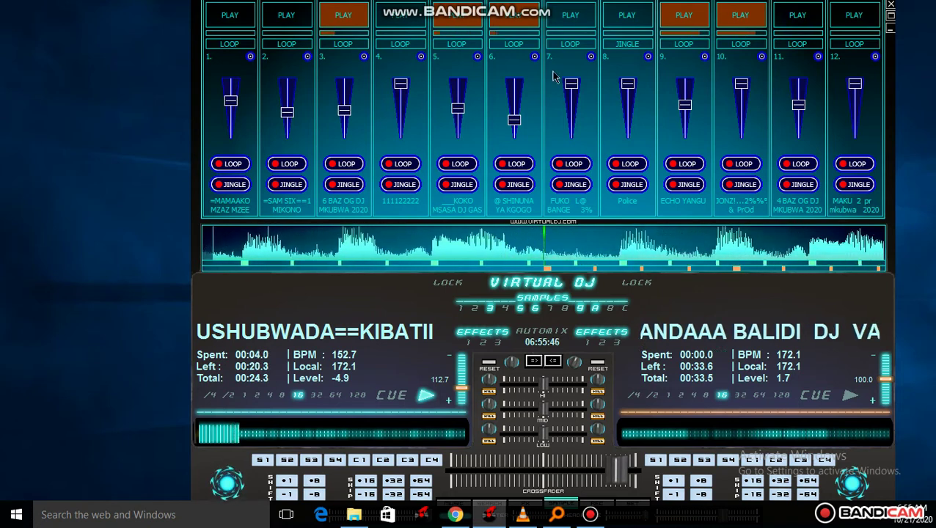
- Hand playback over from sample 3 to sample 2, and from sample 2 to sample 1
left_click(298, 21)
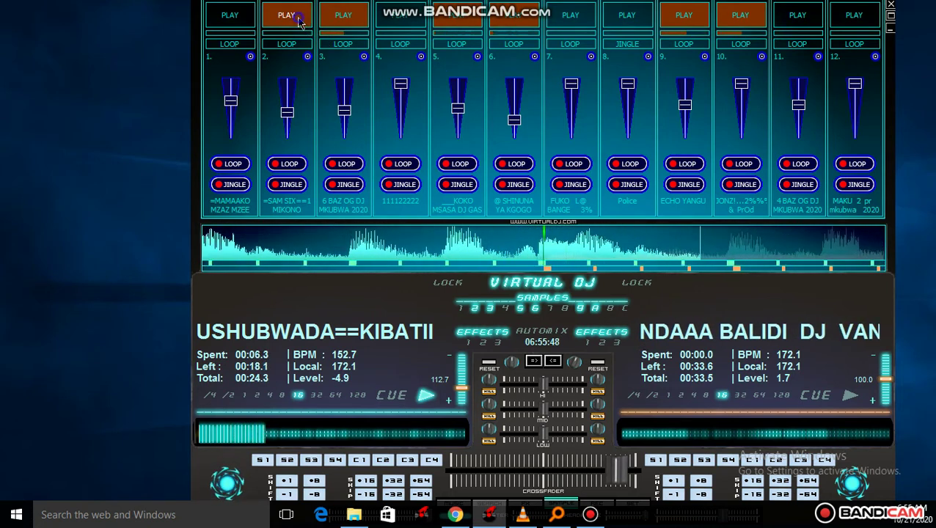
left_click(343, 18)
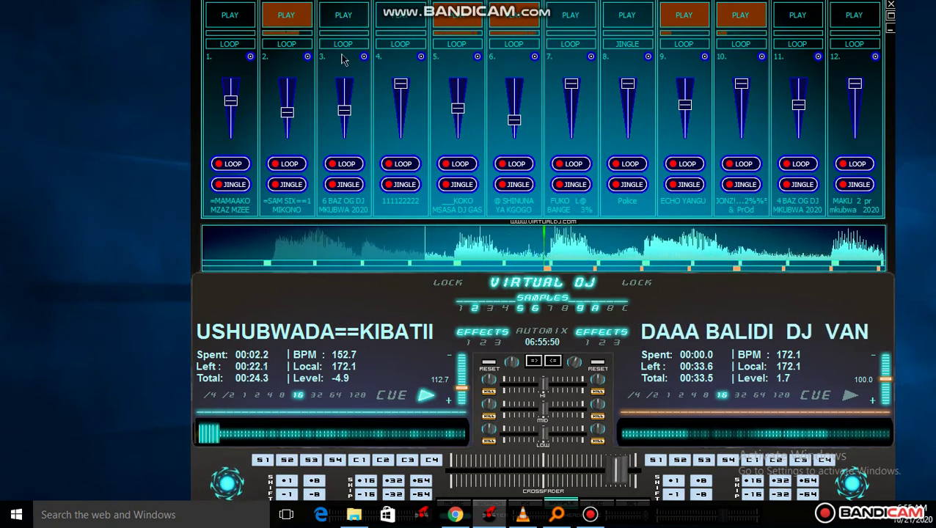
left_click(233, 18)
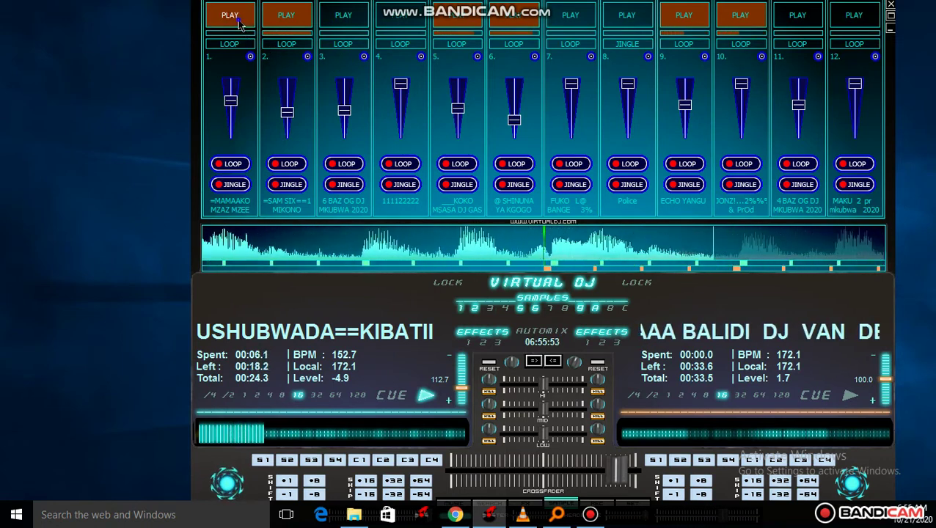
left_click(289, 21)
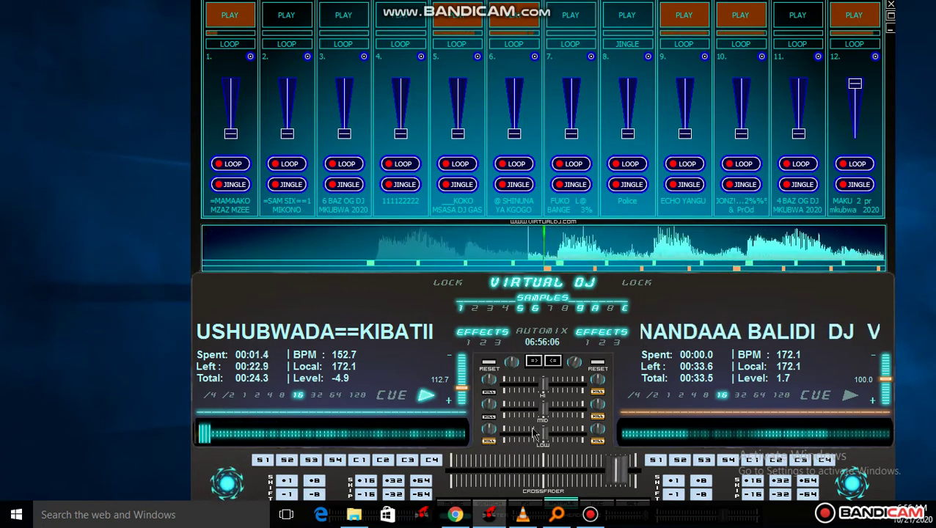
- Raise the volume of the Police jingle in slot 8, and play it briefly before stopping it
left_click_drag(627, 134, 628, 99)
left_click(627, 15)
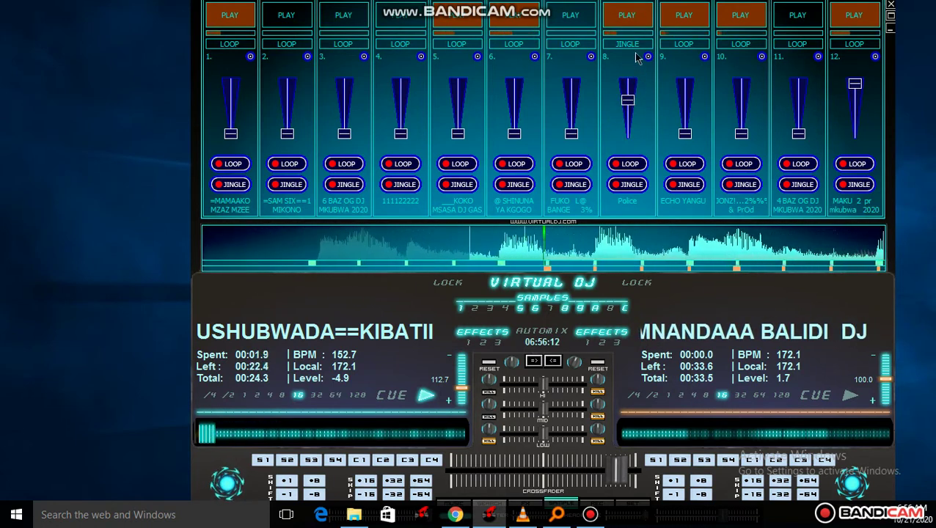
left_click(635, 25)
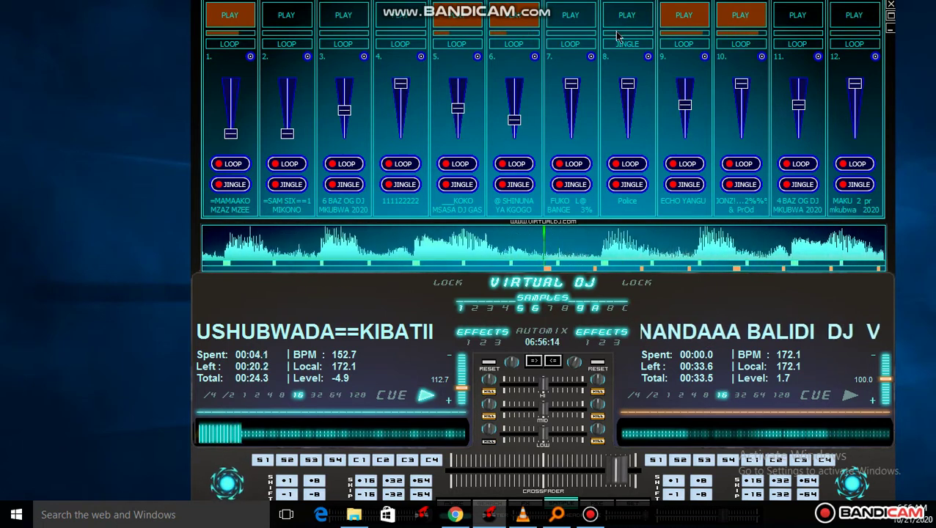
- Raise sample 1's volume, and play sample 7 briefly at a lowered volume before stopping it
left_click(236, 122)
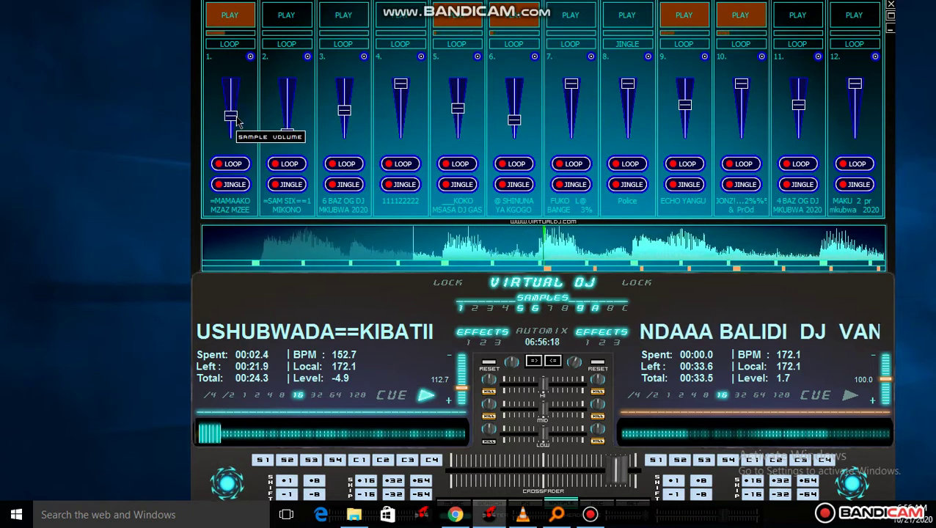
left_click(577, 123)
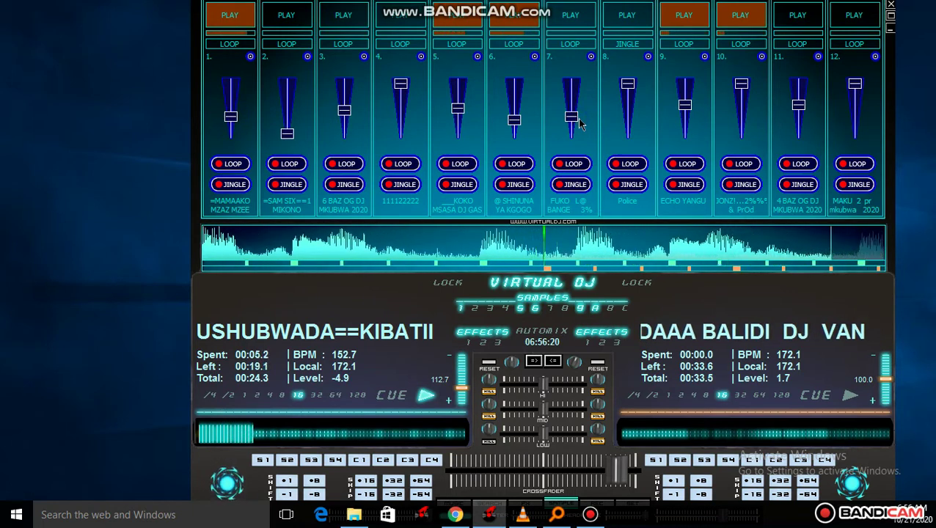
left_click(579, 22)
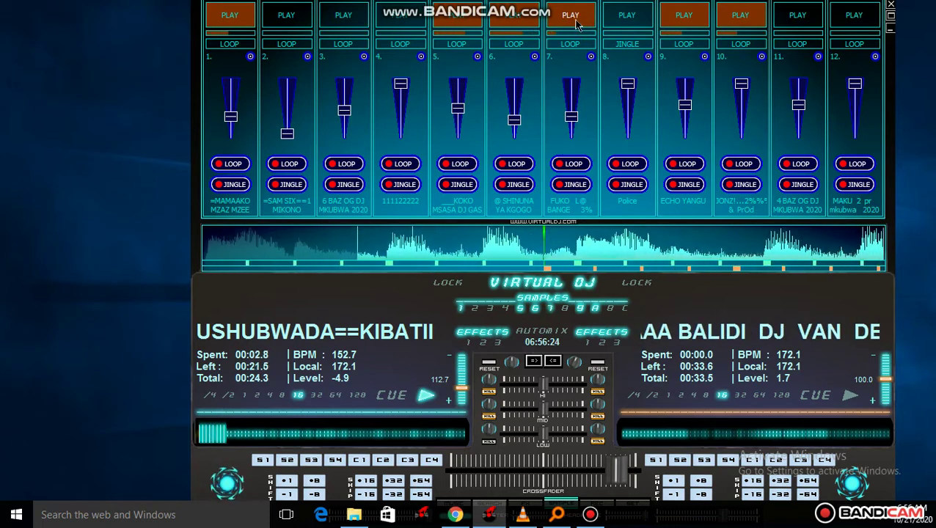
left_click(577, 25)
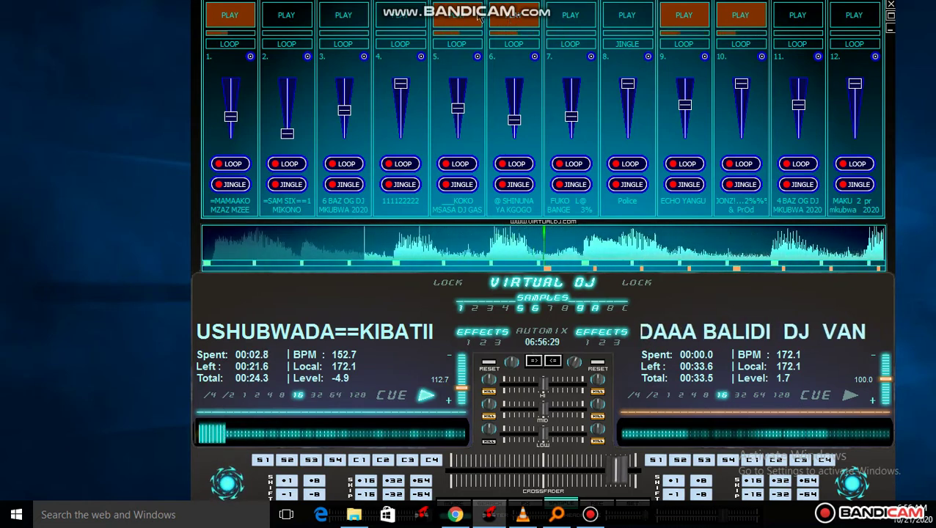
- Switch playback from sample 1 to sample 3, to sample 2 and back to sample 1
left_click(324, 21)
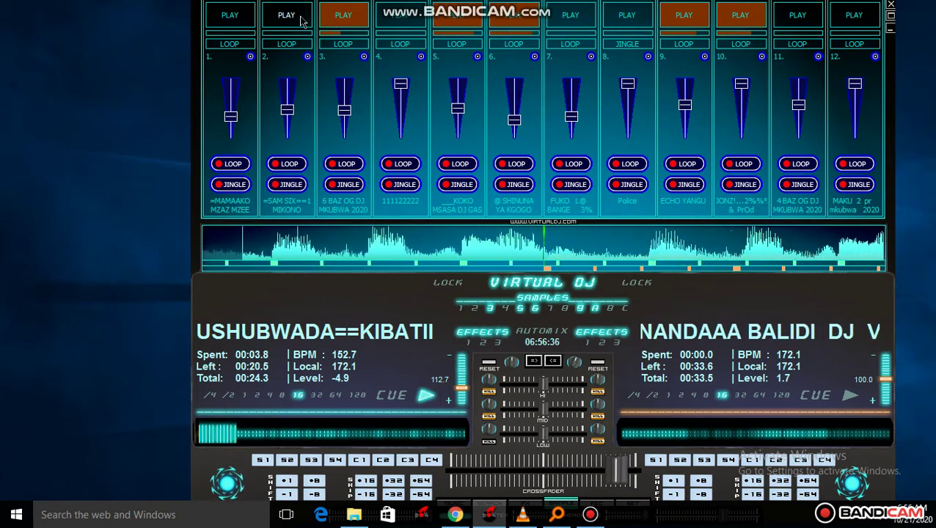
left_click(300, 21)
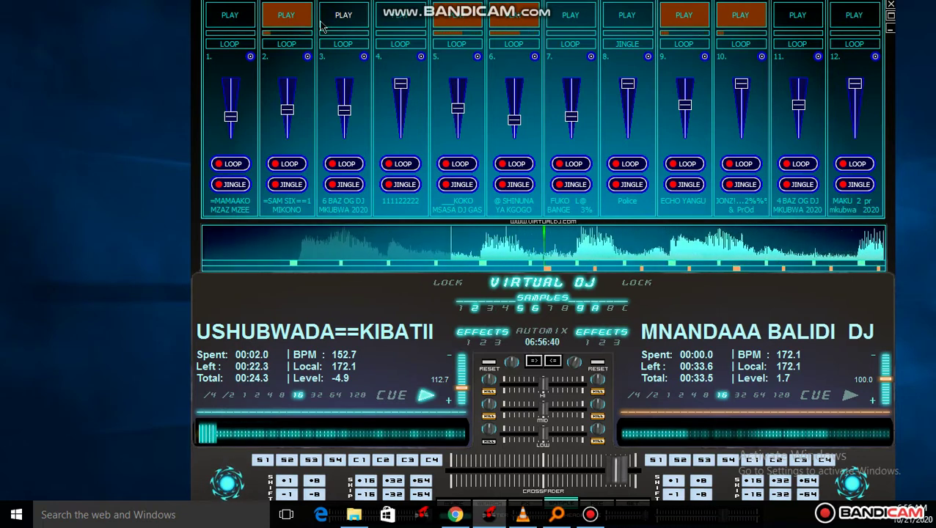
left_click(249, 20)
- Trigger the Police jingle in slot 8, and start sample 3 alongside the playing samples
scroll(262, 92, "up", 3)
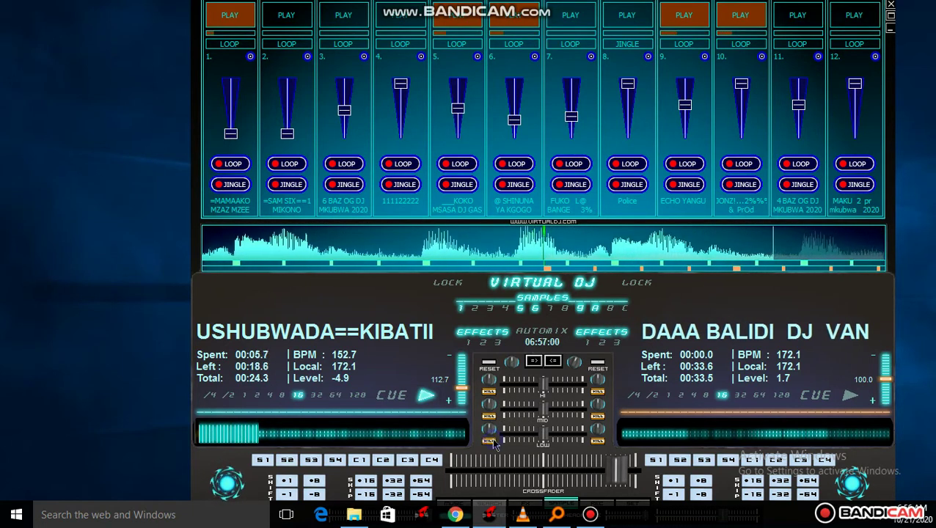
left_click(614, 17)
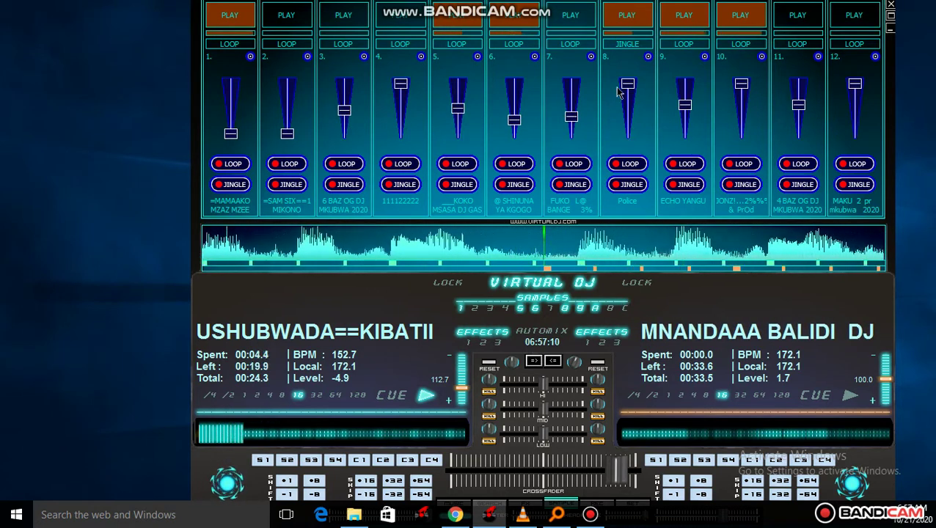
left_click(341, 20)
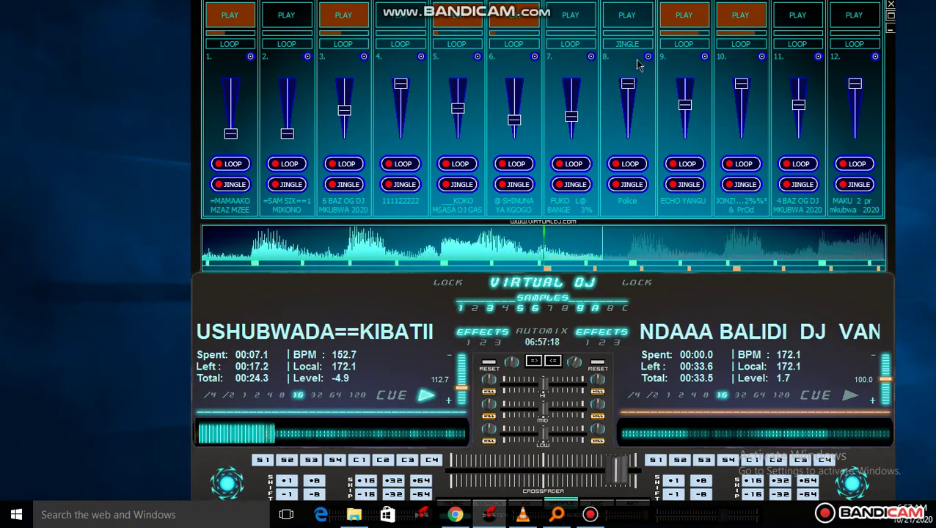
- Load the Gun shot sample from the jingo folder into sampler slot 7
left_click(591, 57)
left_click(624, 64)
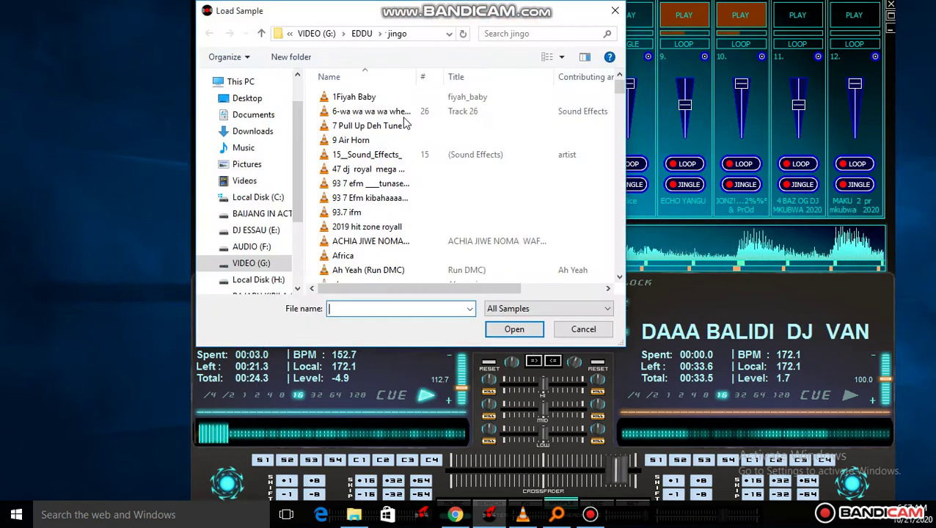
scroll(403, 141, "down", 15)
scroll(408, 139, "down", 5)
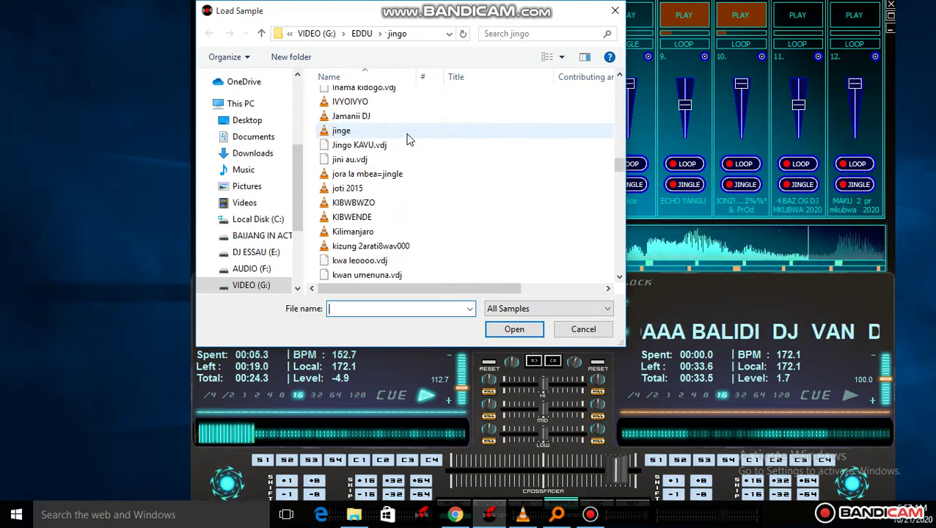
scroll(409, 140, "up", 6)
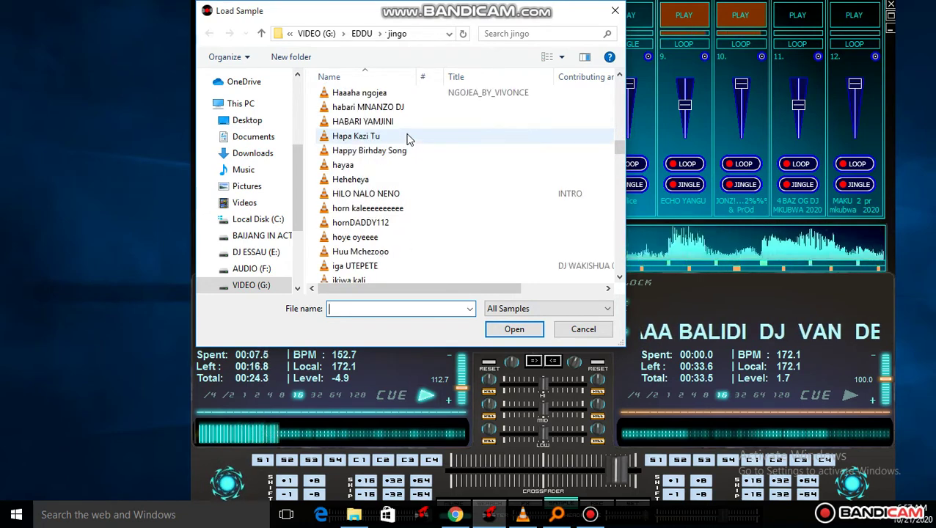
scroll(406, 140, "up", 2)
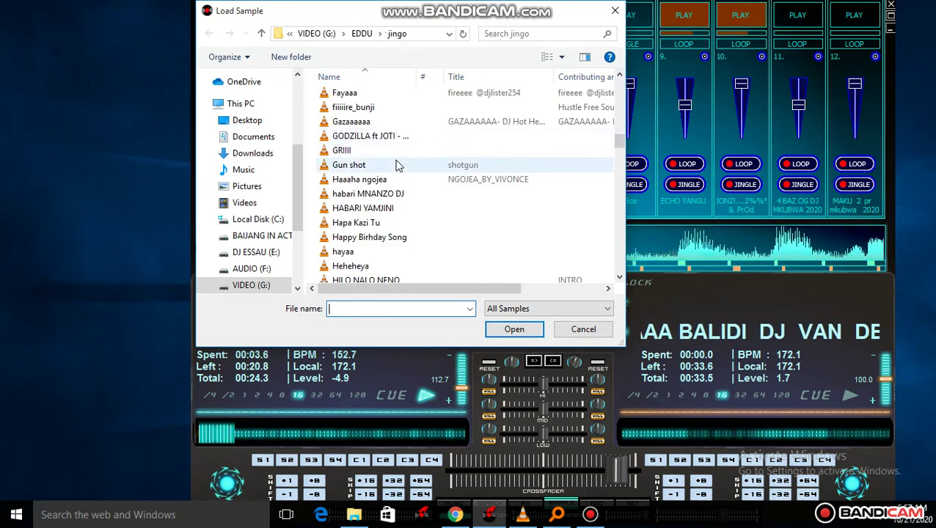
left_click(396, 164)
double_click(396, 164)
- Raise the Gun shot jingle in slot 7 to full volume, and trigger it several times over the playing loops
left_click_drag(575, 136, 576, 108)
left_click(579, 16)
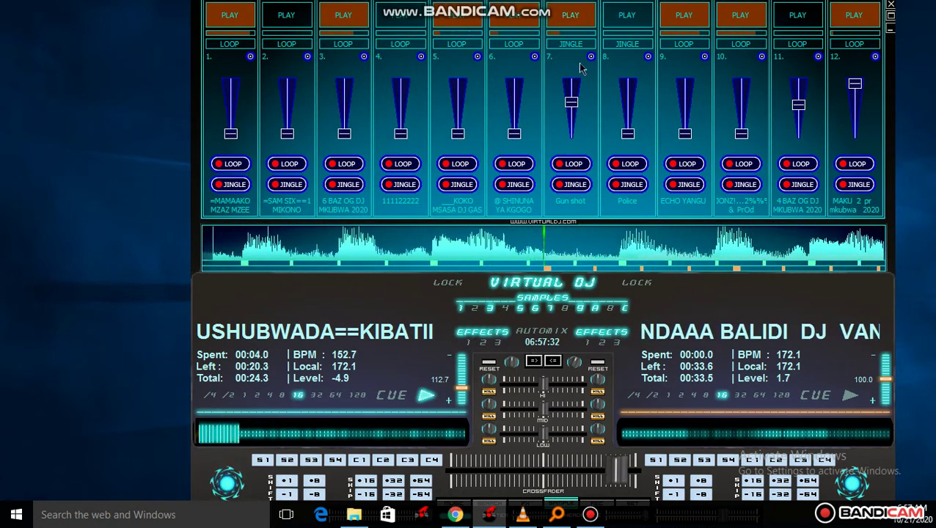
left_click_drag(577, 98, 578, 85)
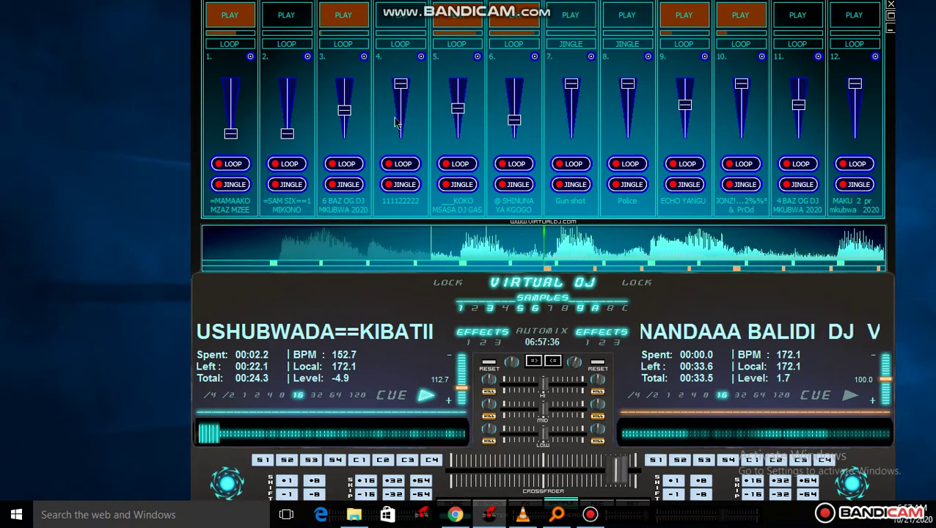
left_click(570, 16)
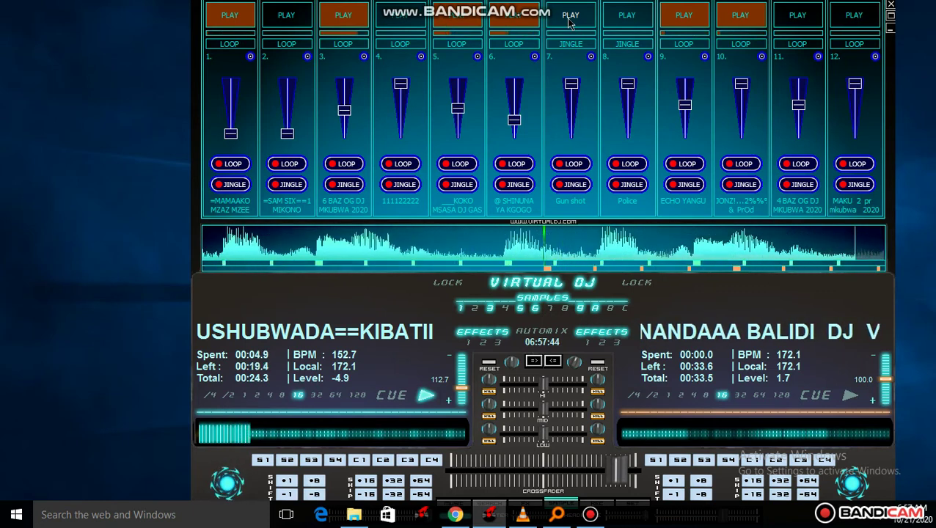
left_click(568, 16)
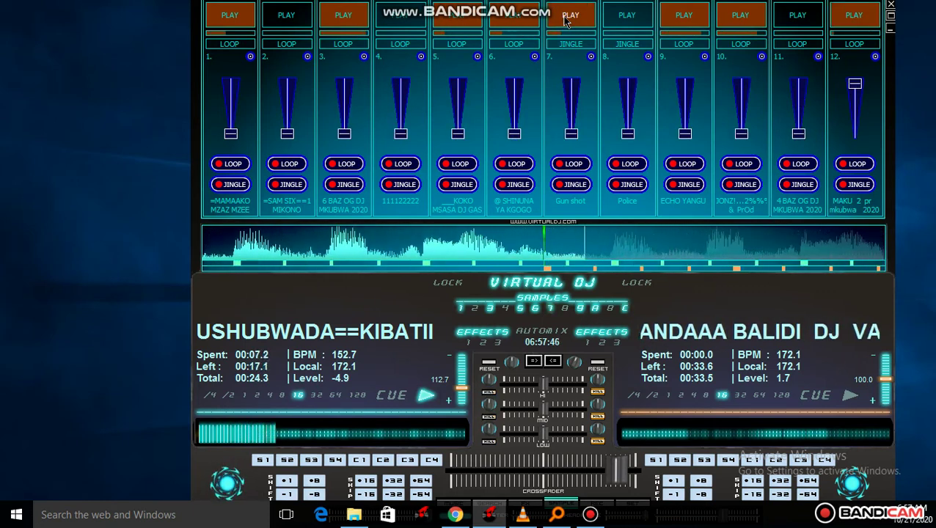
left_click(576, 24)
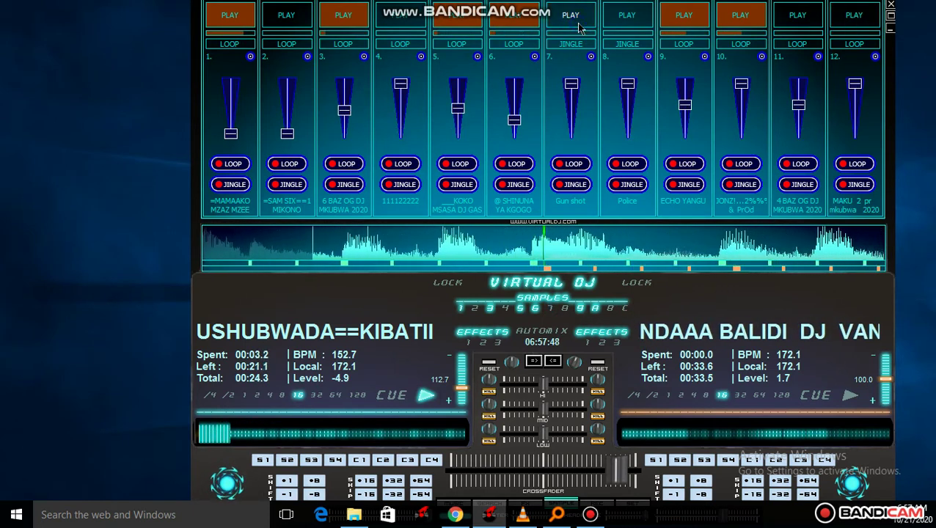
left_click(577, 27)
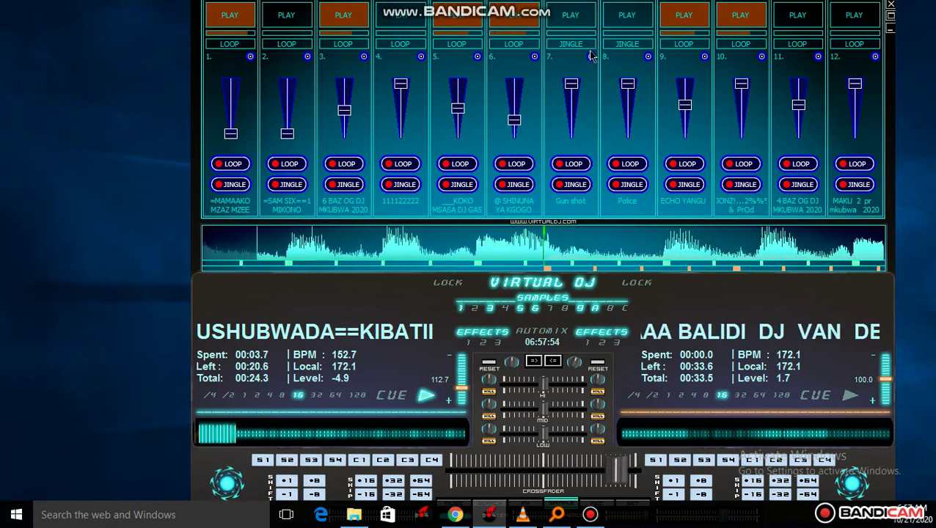
- Switch playback from sample 3 to sample 2, and raise sample 2's volume to a low level
left_click(286, 15)
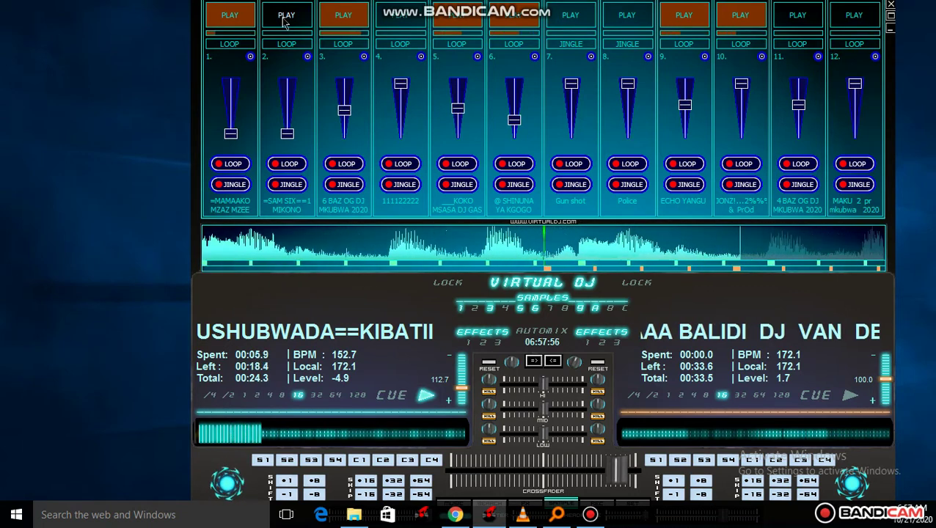
left_click(286, 123)
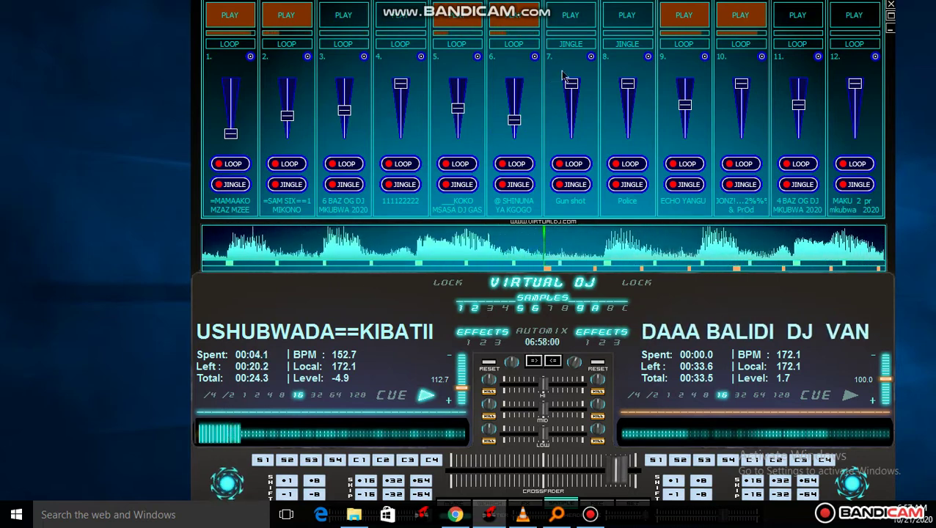
- Trigger the Police and Gun shot jingles repeatedly over the playing loops, fine-tuning sample 2's volume in between
left_click(637, 20)
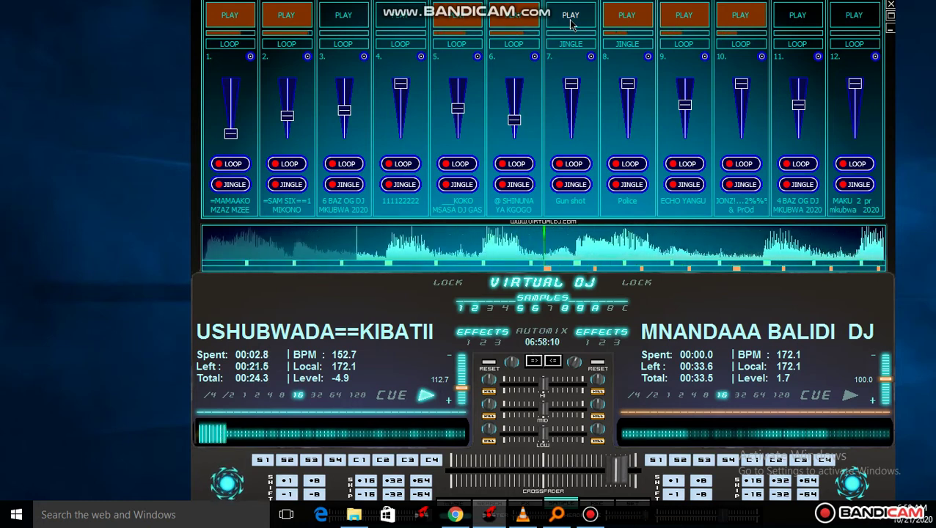
left_click(571, 23)
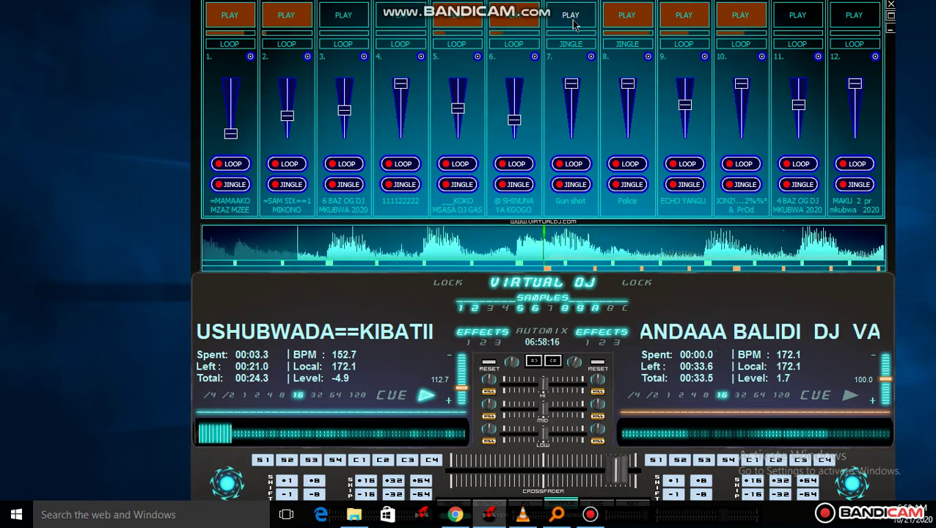
left_click(572, 18)
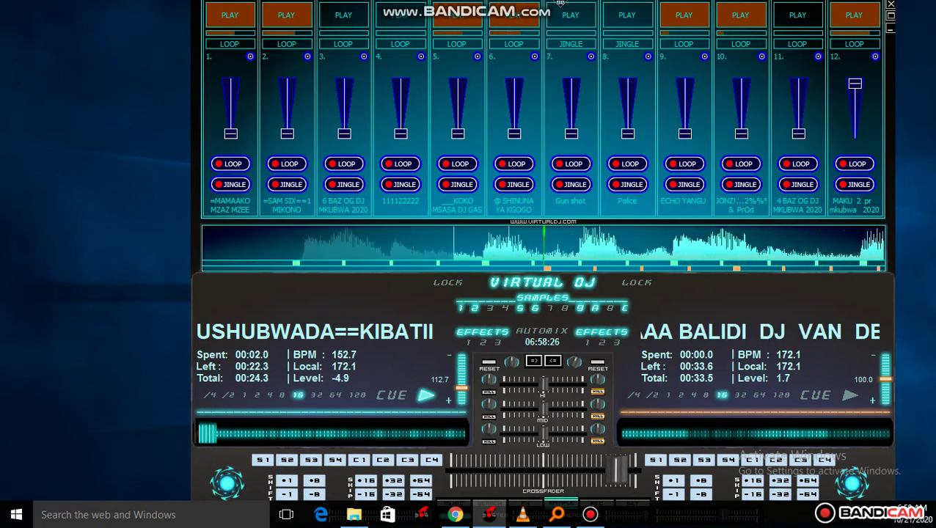
mouse_move(561, 5)
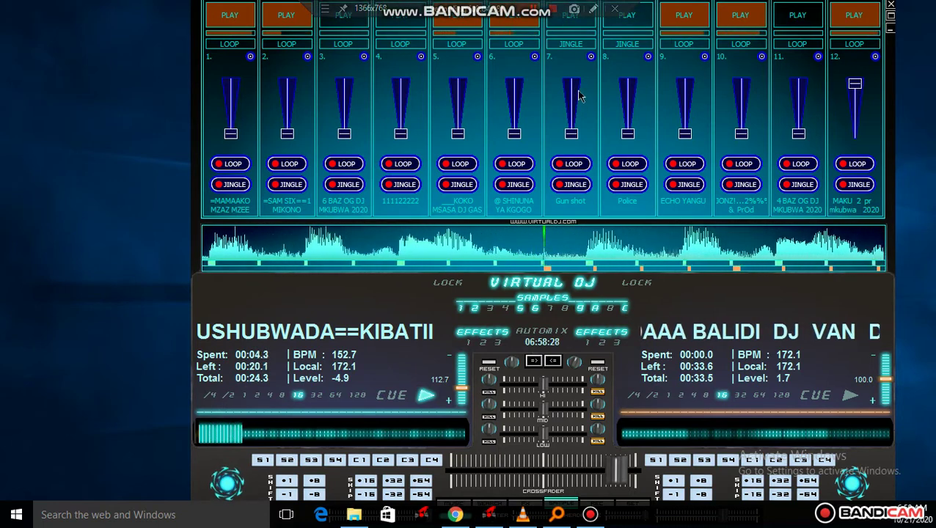
left_click(633, 20)
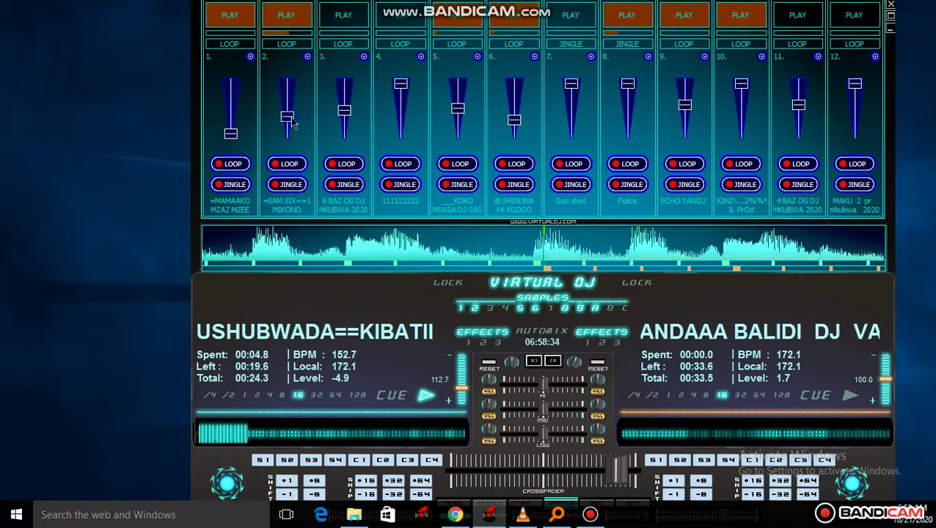
left_click_drag(293, 127, 292, 116)
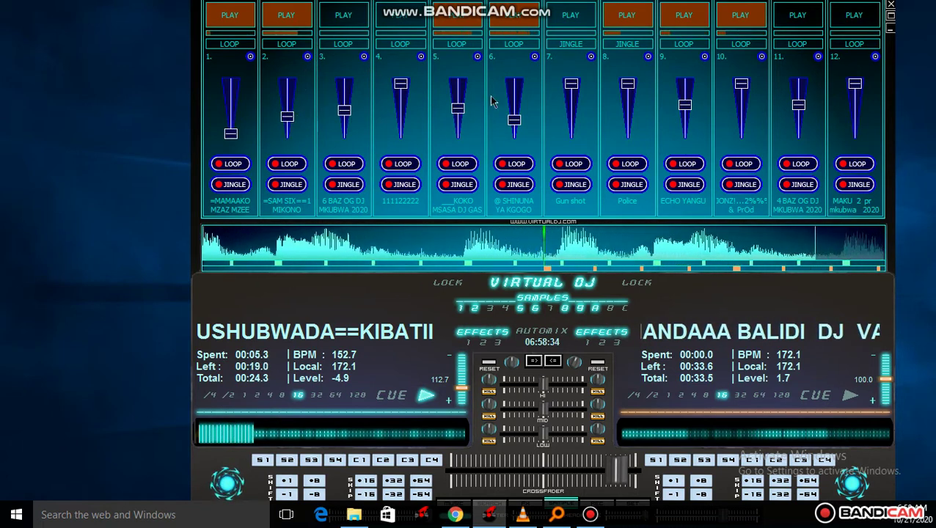
left_click(571, 16)
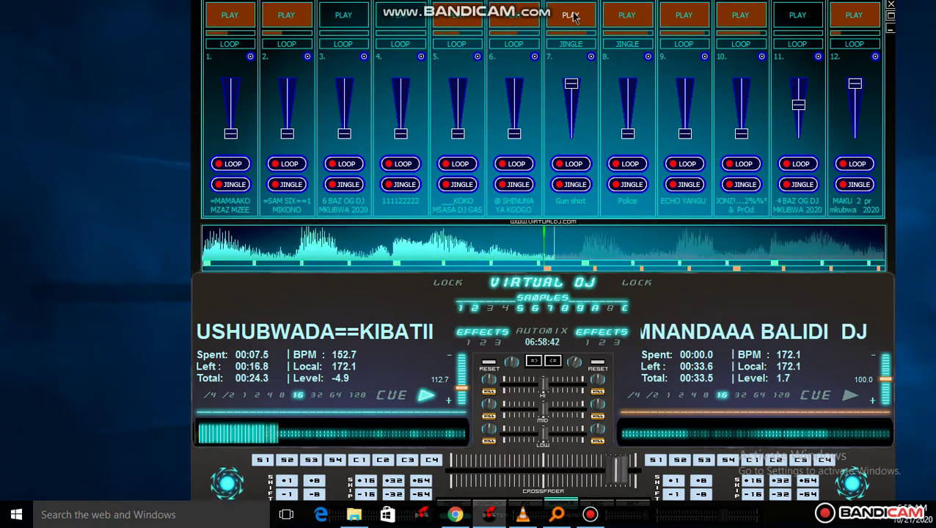
- Load chapa.vdj from the jingo folder into sampler slot 7, and play it briefly before stopping it
right_click(589, 53)
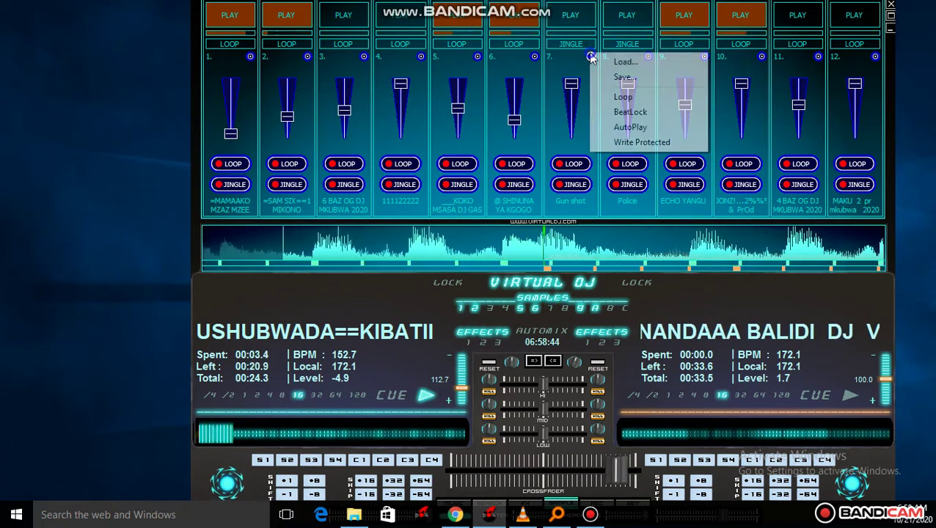
left_click(598, 61)
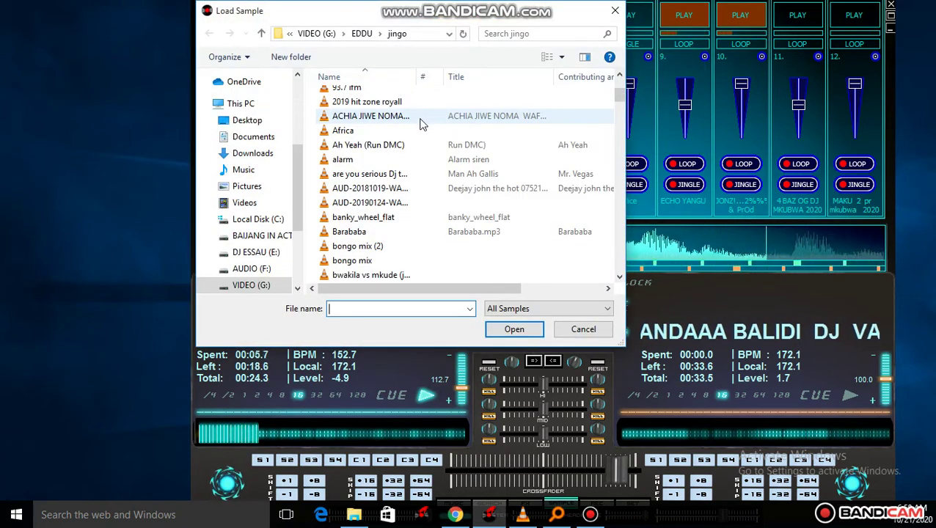
scroll(421, 124, "down", 6)
scroll(423, 147, "down", 4)
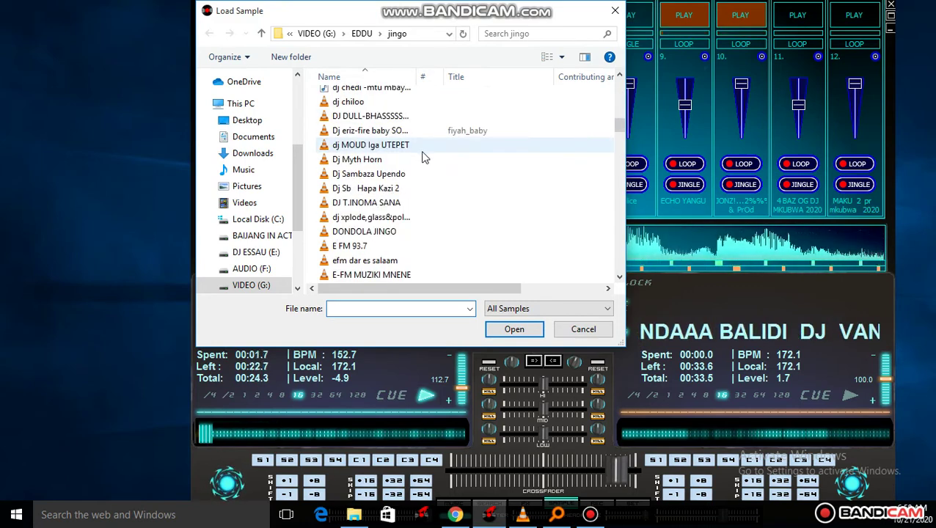
scroll(423, 157, "up", 5)
double_click(408, 181)
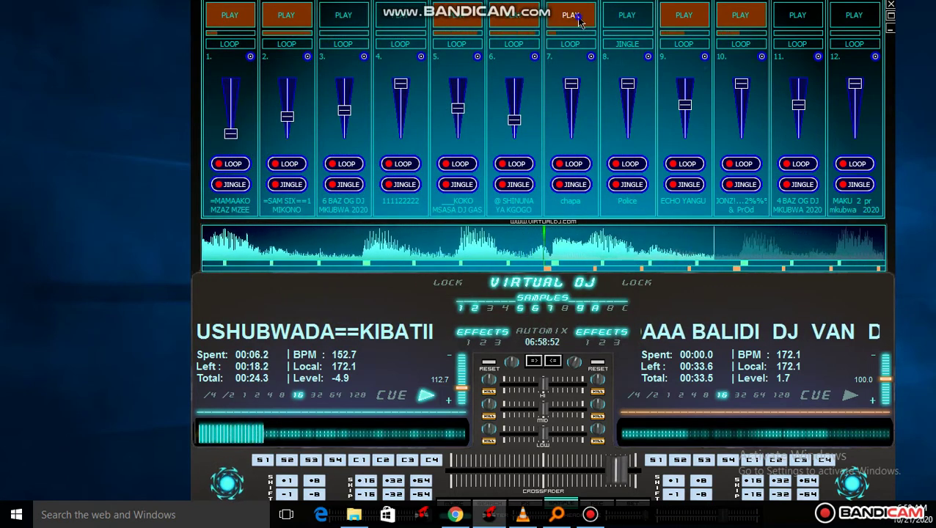
left_click(577, 17)
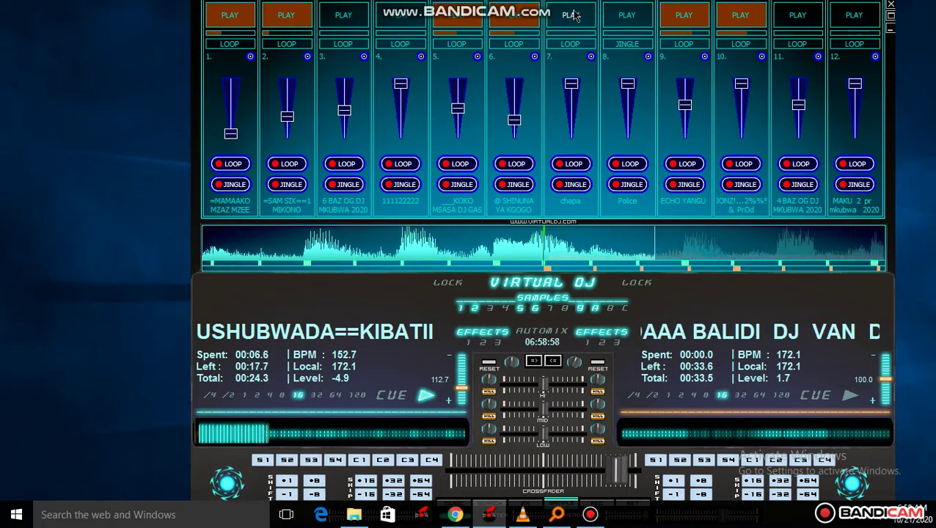
- Load the ACHIA JIWE NOMA jingle from the jingo folder into sampler slot 7
left_click(591, 57)
left_click(598, 67)
scroll(428, 117, "down", 10)
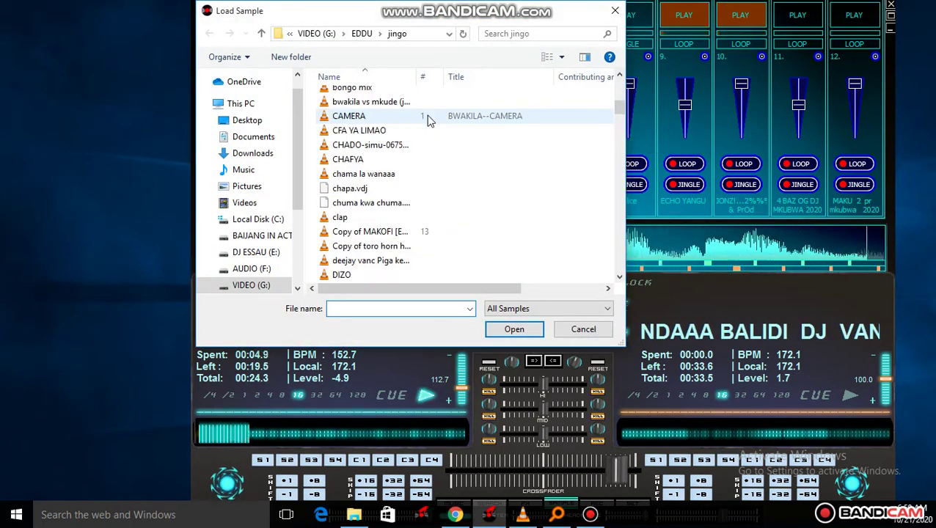
scroll(430, 121, "down", 2)
scroll(429, 121, "up", 20)
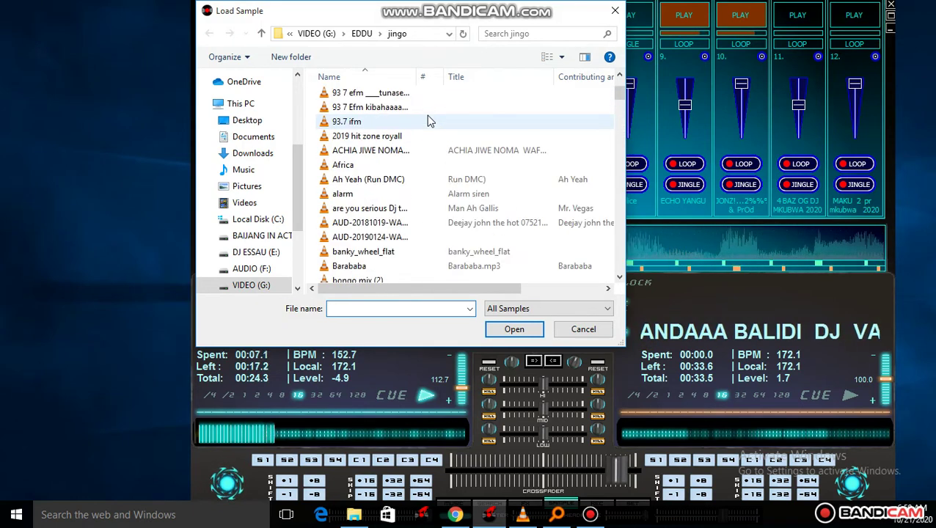
scroll(430, 121, "up", 2)
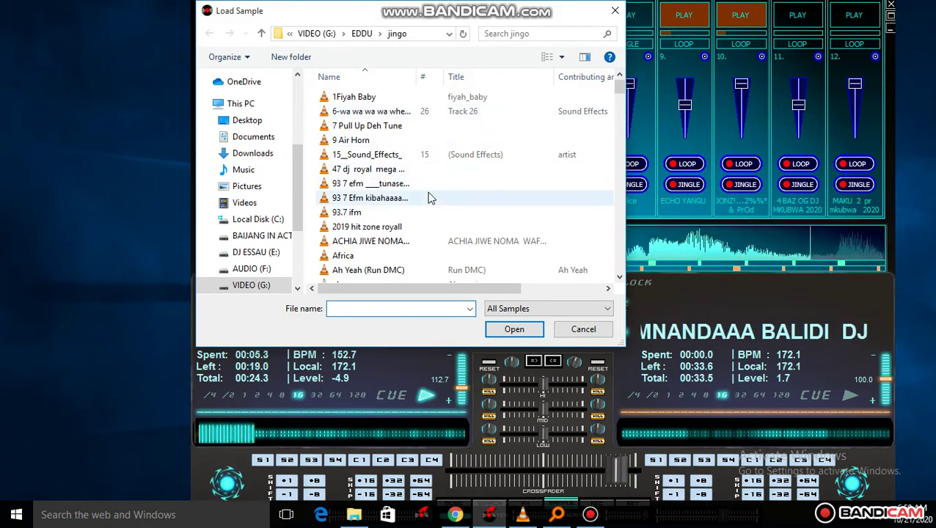
scroll(429, 198, "down", 2)
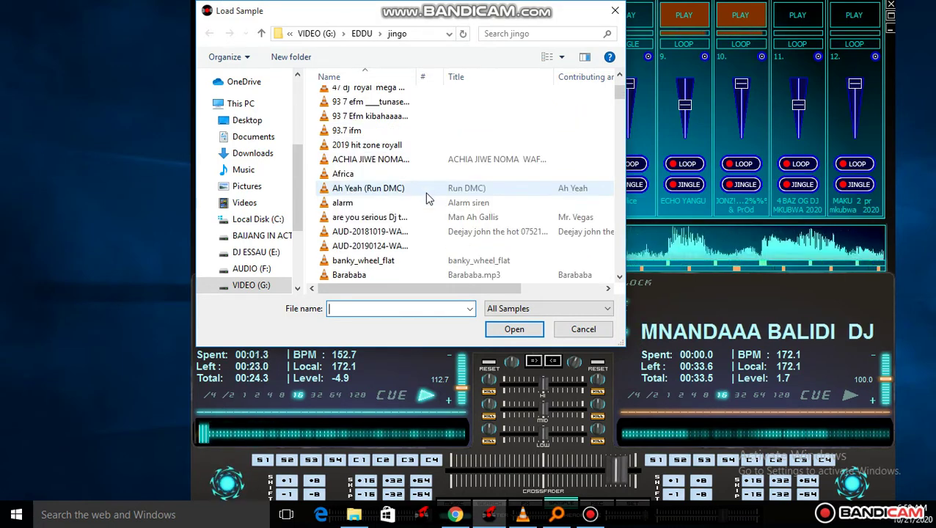
left_click(416, 162)
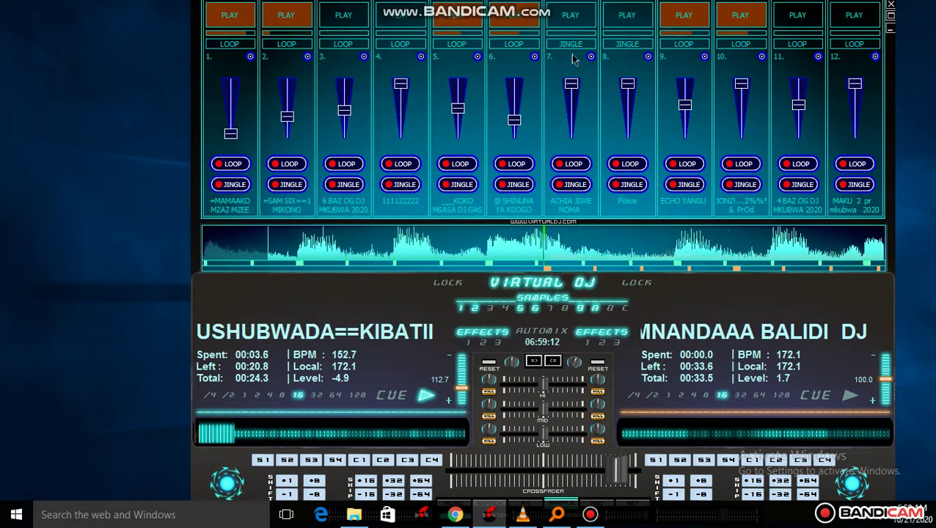